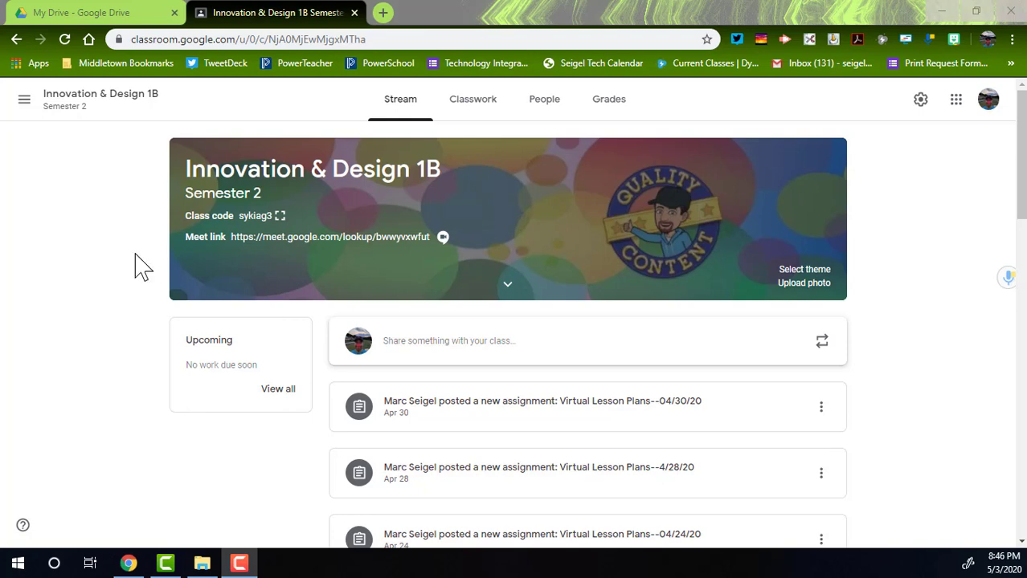
# Switch to Google Drive and create a new blank Google Drawings file.
pyautogui.click(94, 14)
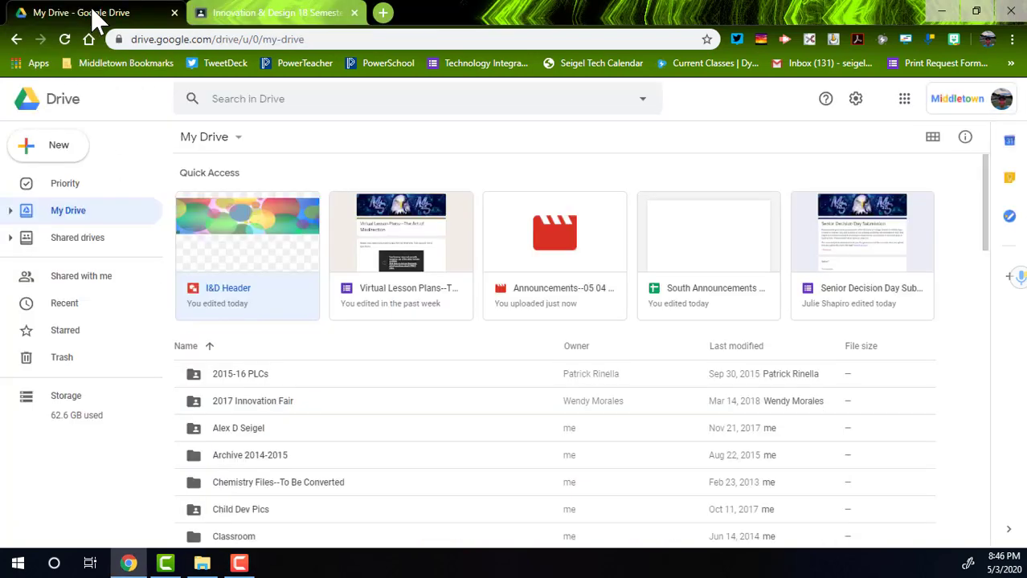
pyautogui.click(44, 147)
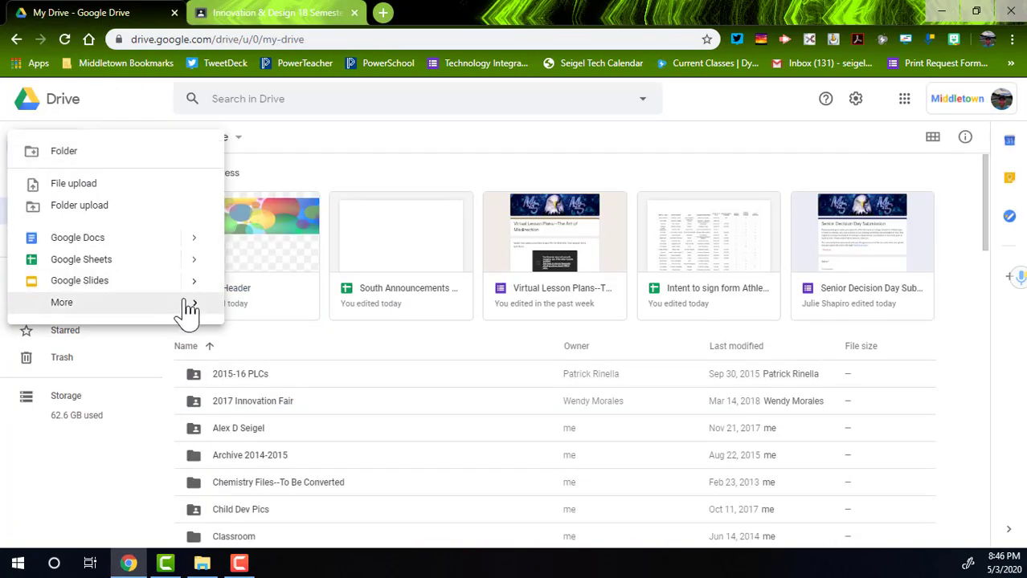
pyautogui.moveTo(193, 309)
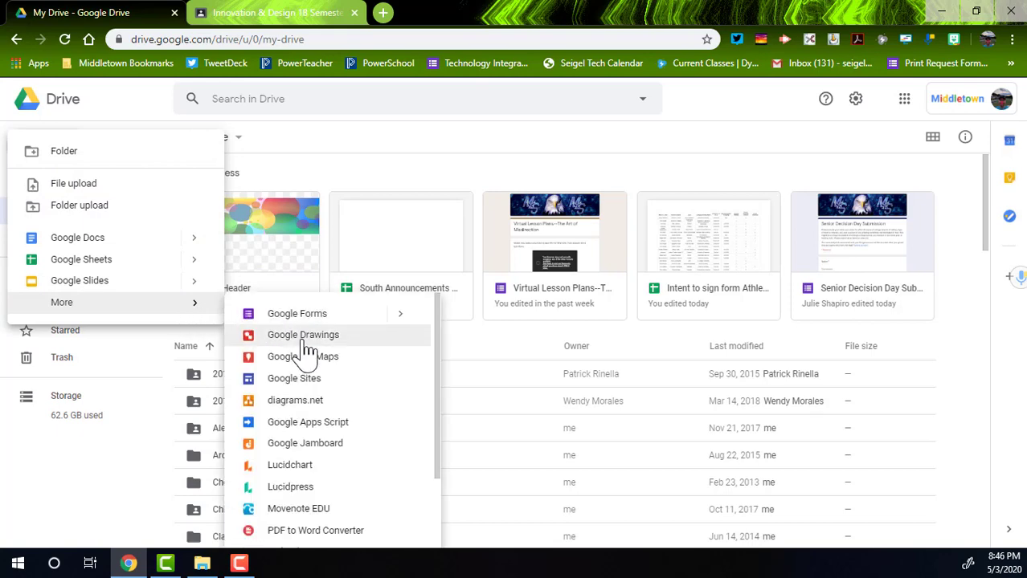
pyautogui.click(303, 336)
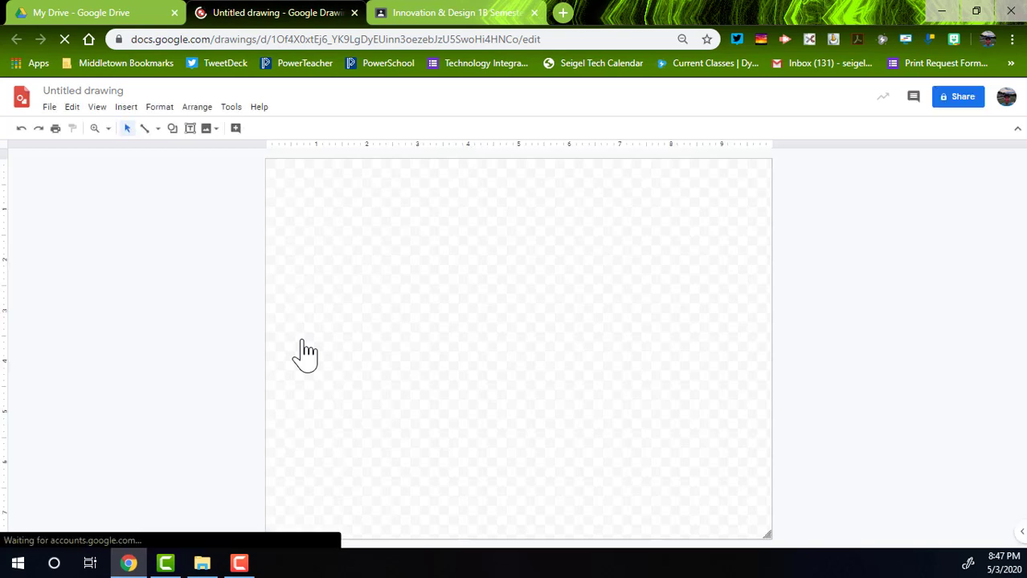
# Set the drawing's page size to a custom 800 x 200 pixels.
pyautogui.click(50, 109)
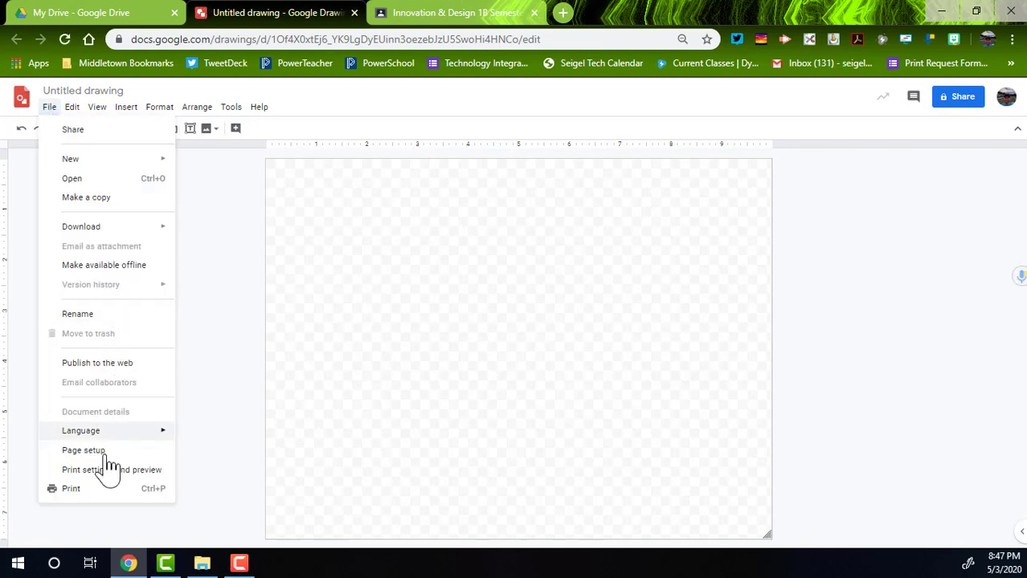
pyautogui.click(135, 450)
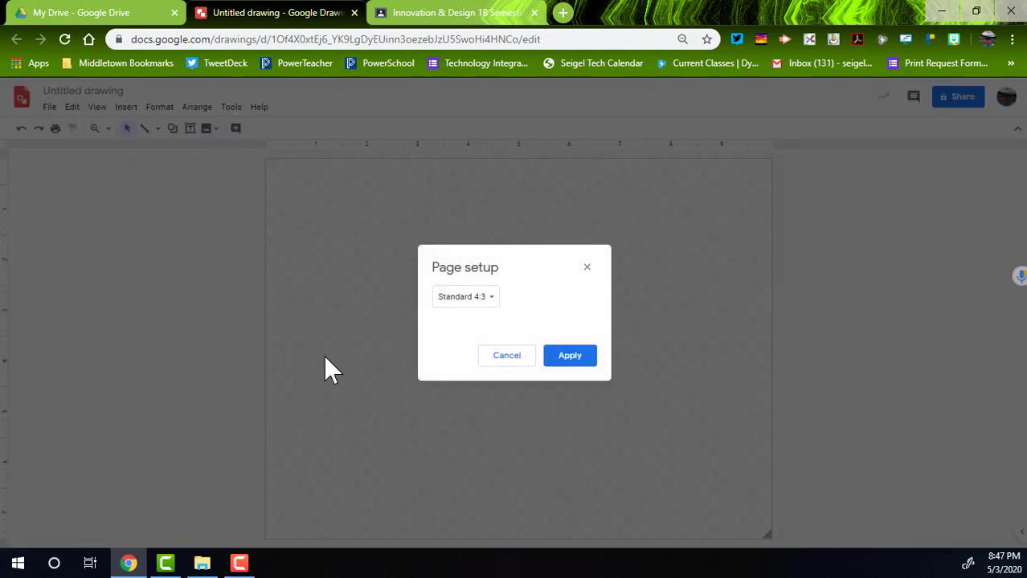
pyautogui.click(487, 303)
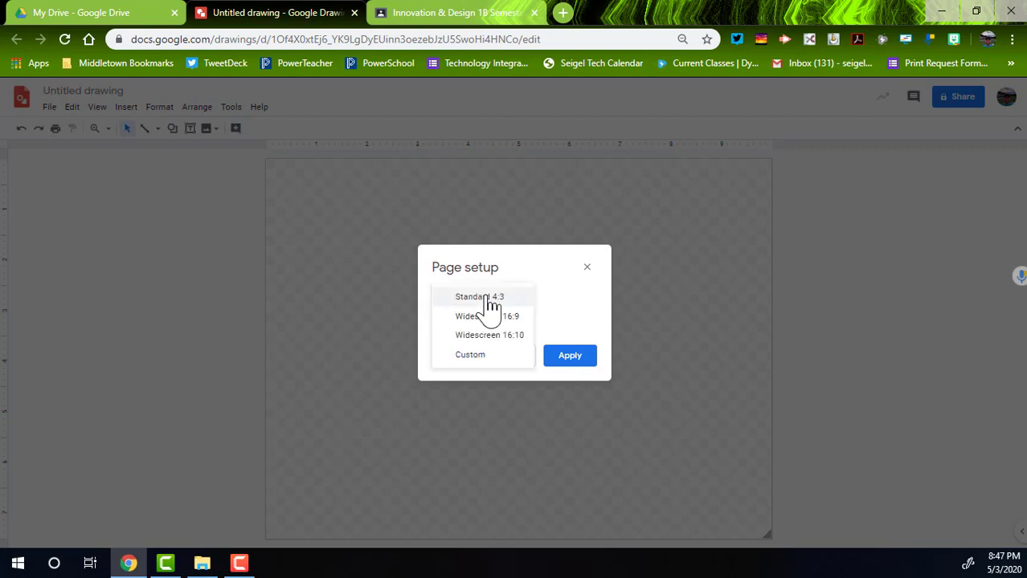
pyautogui.click(473, 358)
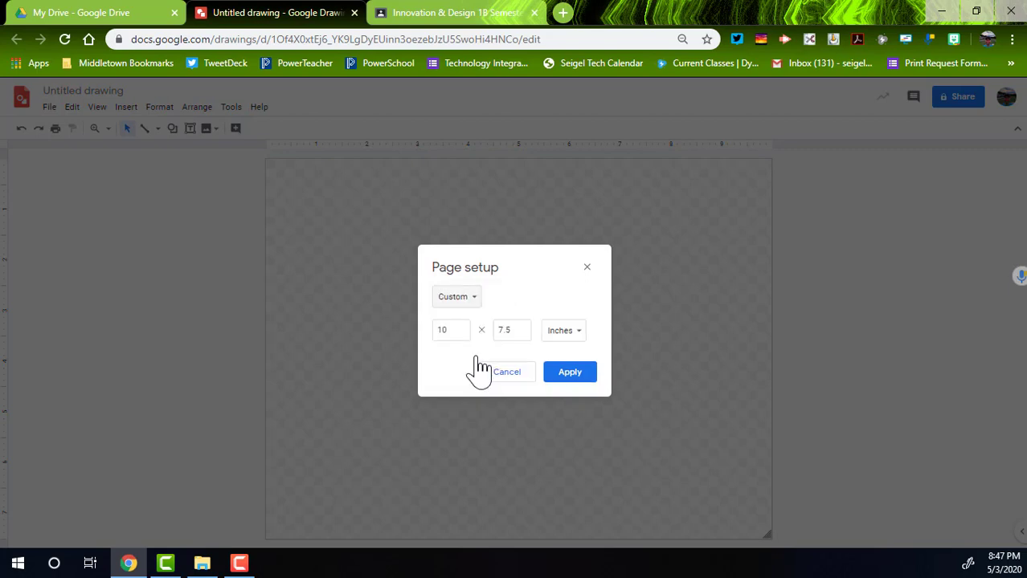
pyautogui.click(571, 341)
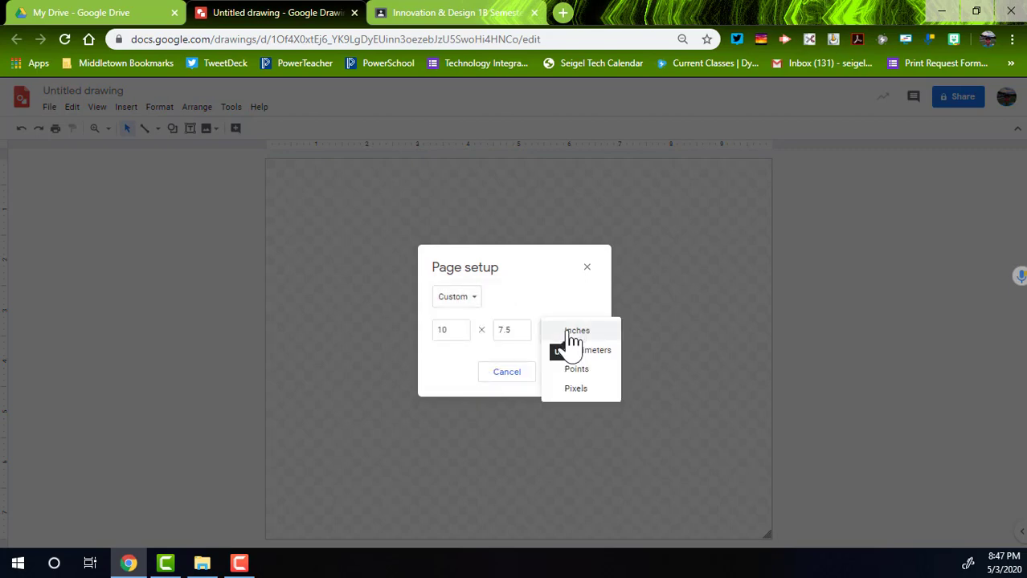
pyautogui.click(576, 389)
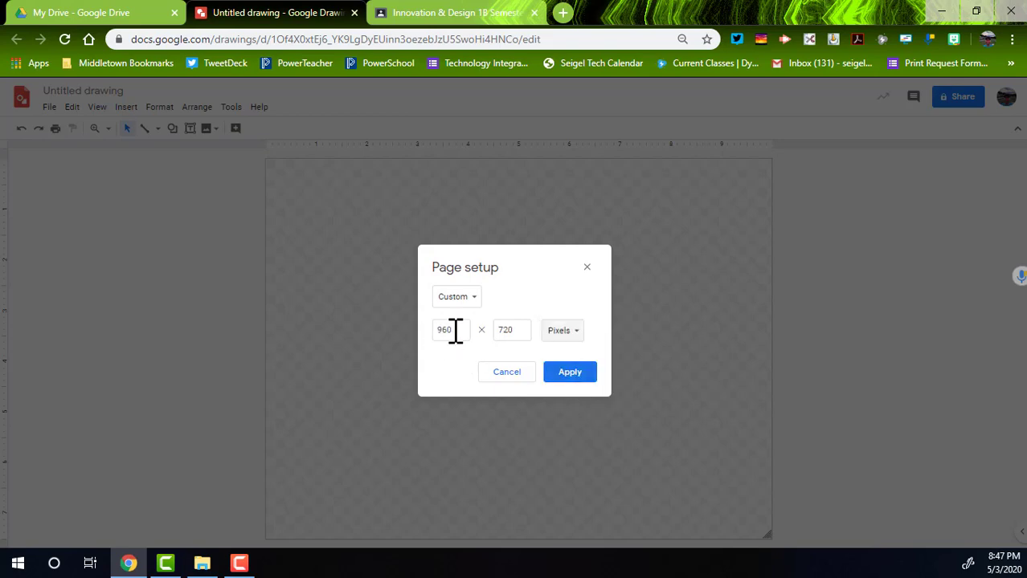
pyautogui.click(455, 330)
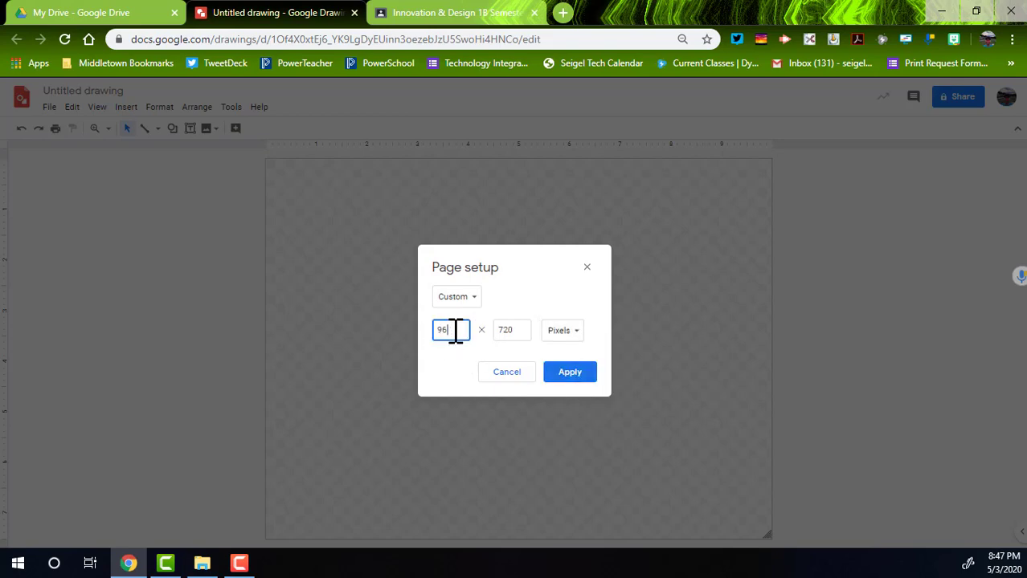
pyautogui.write('800')
pyautogui.press('Tab')
pyautogui.write('200')
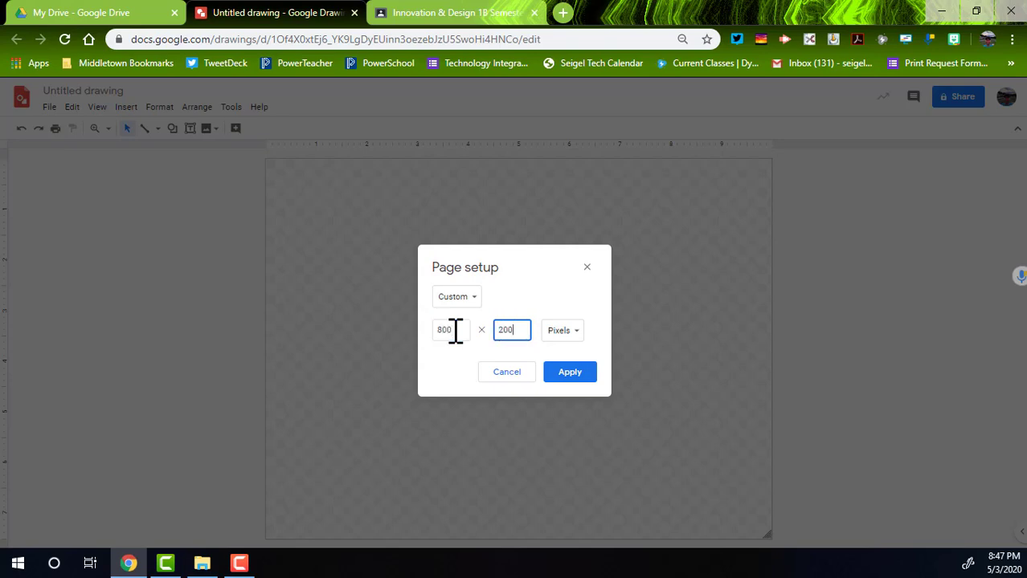
pyautogui.click(571, 374)
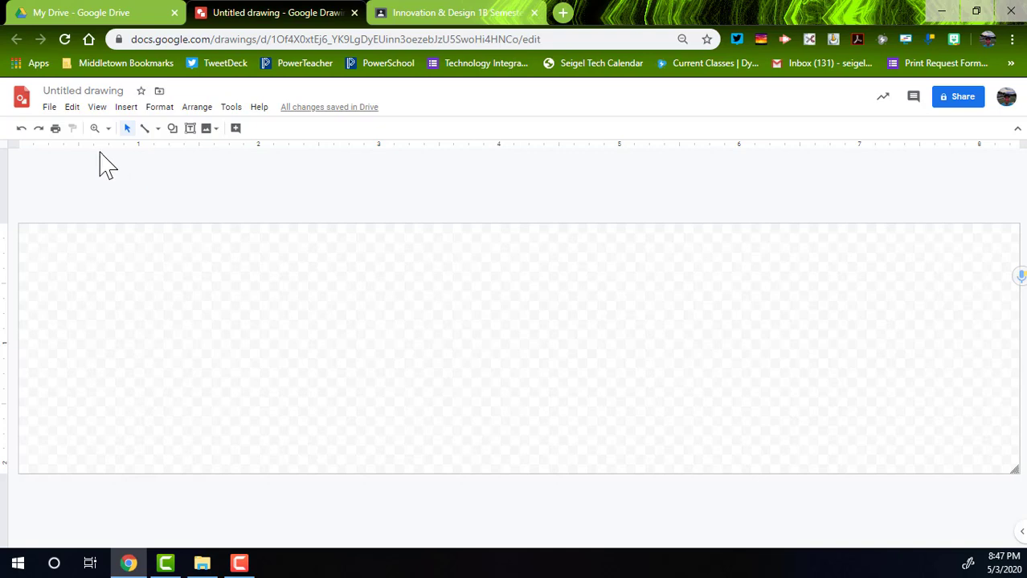
# Search the web for insertable images matching "colorful splotches header".
pyautogui.click(126, 109)
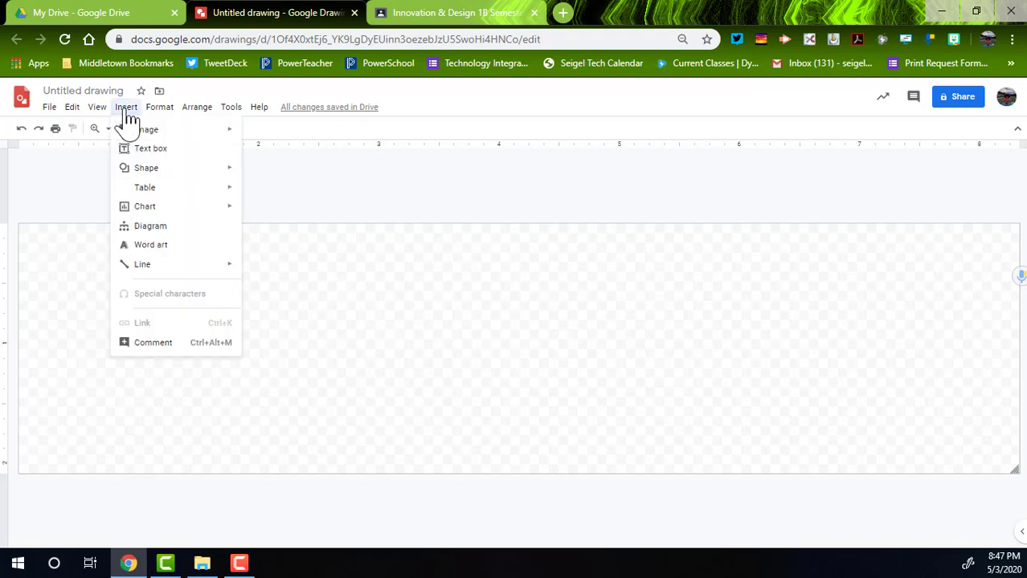
pyautogui.moveTo(159, 135)
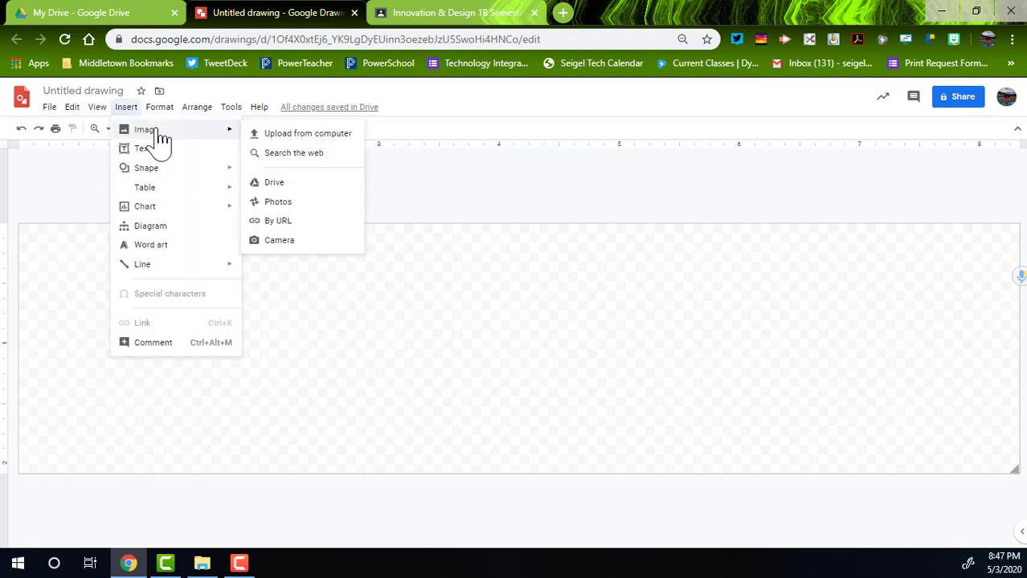
pyautogui.click(290, 154)
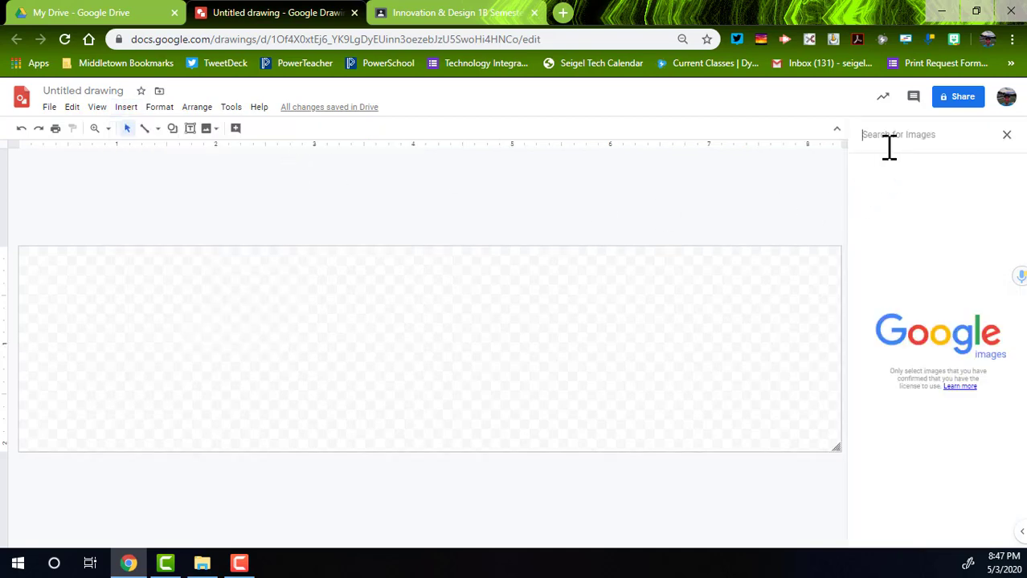
pyautogui.write('colo')
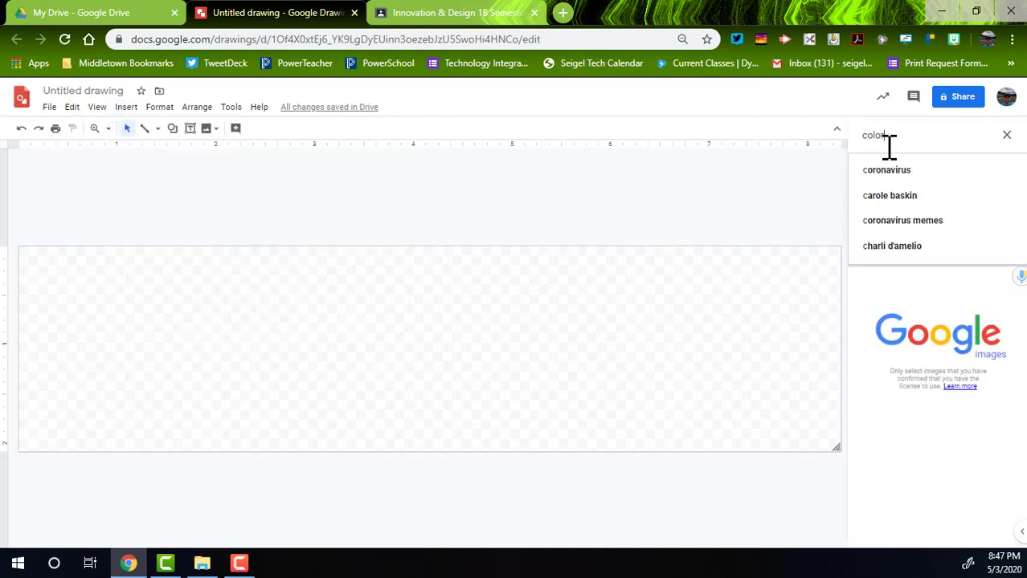
pyautogui.write('rful splotches')
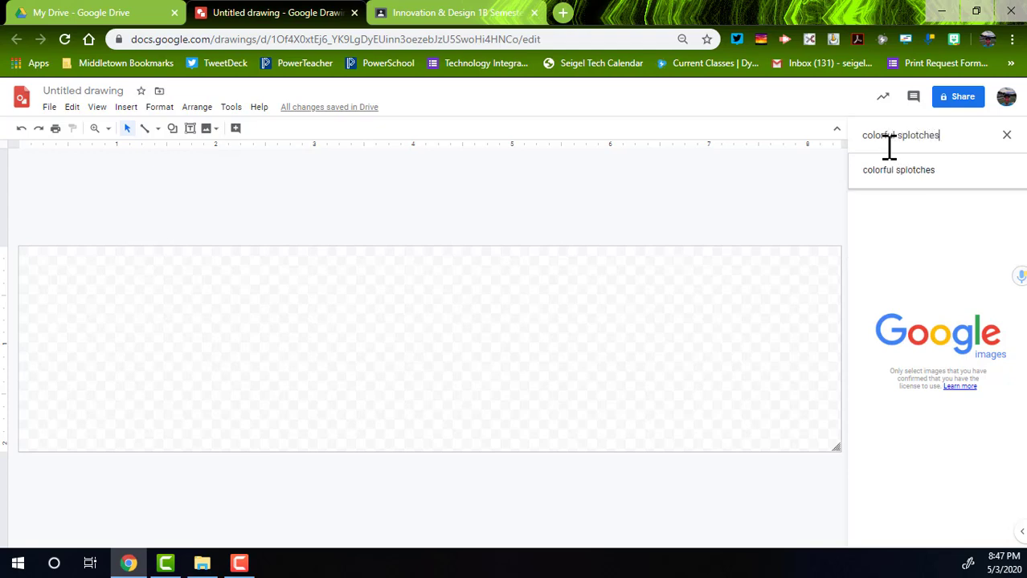
pyautogui.write(' header')
pyautogui.press('Return')
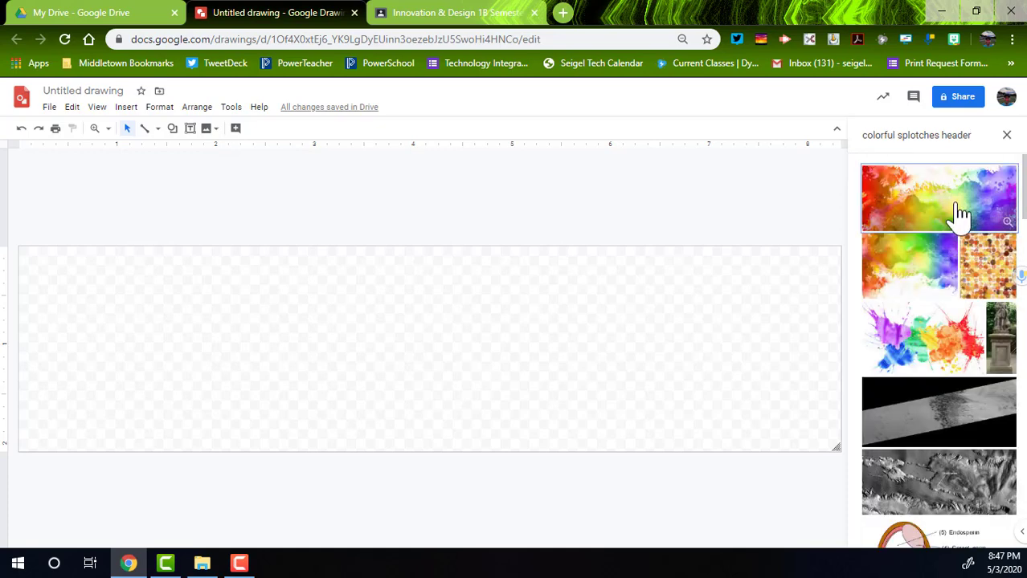
# Look through the image results and place the second rainbow paint-splash image on the canvas.
pyautogui.scroll(-10, 941, 356)
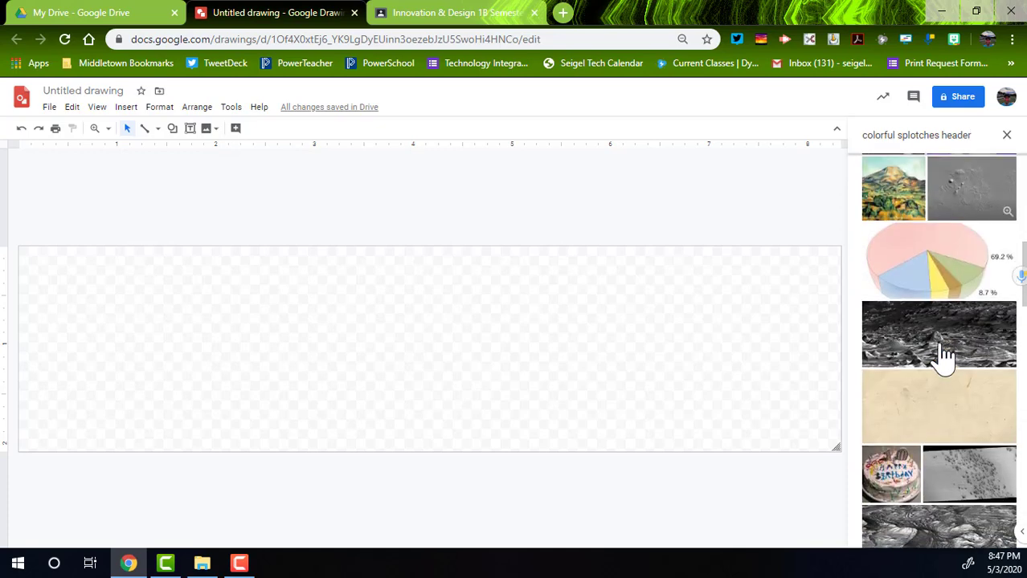
pyautogui.scroll(-6, 941, 356)
pyautogui.scroll(12, 942, 356)
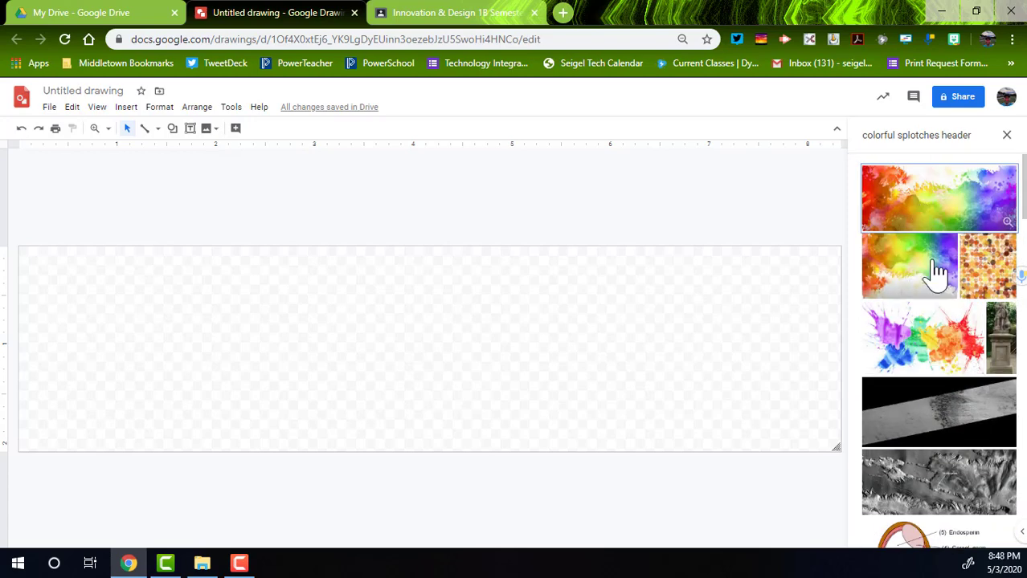
pyautogui.moveTo(920, 287); pyautogui.dragTo(499, 371)
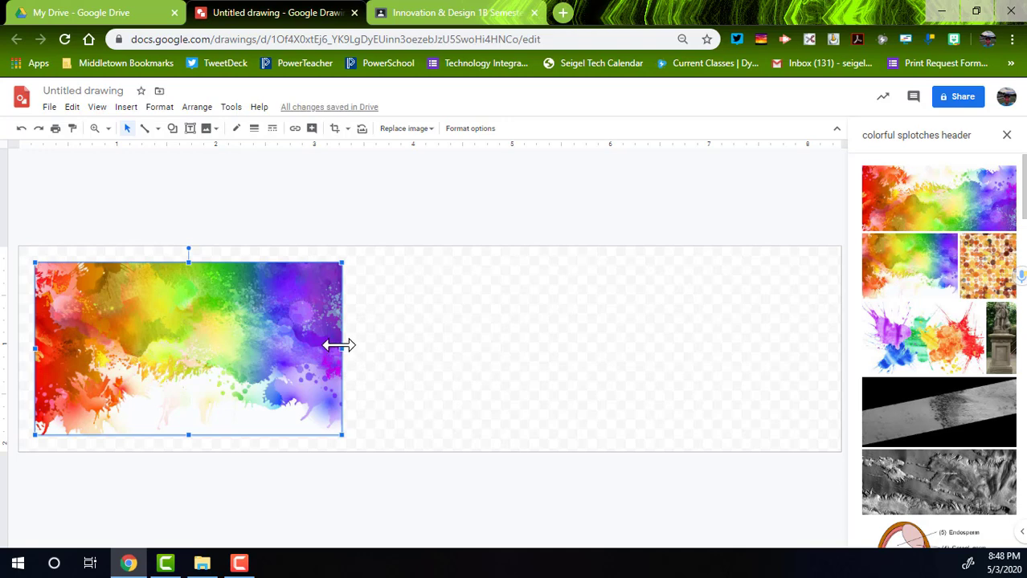
# Stretch and position the paint-splash image to cover the whole canvas, and close the image search.
pyautogui.moveTo(338, 345); pyautogui.dragTo(841, 358)
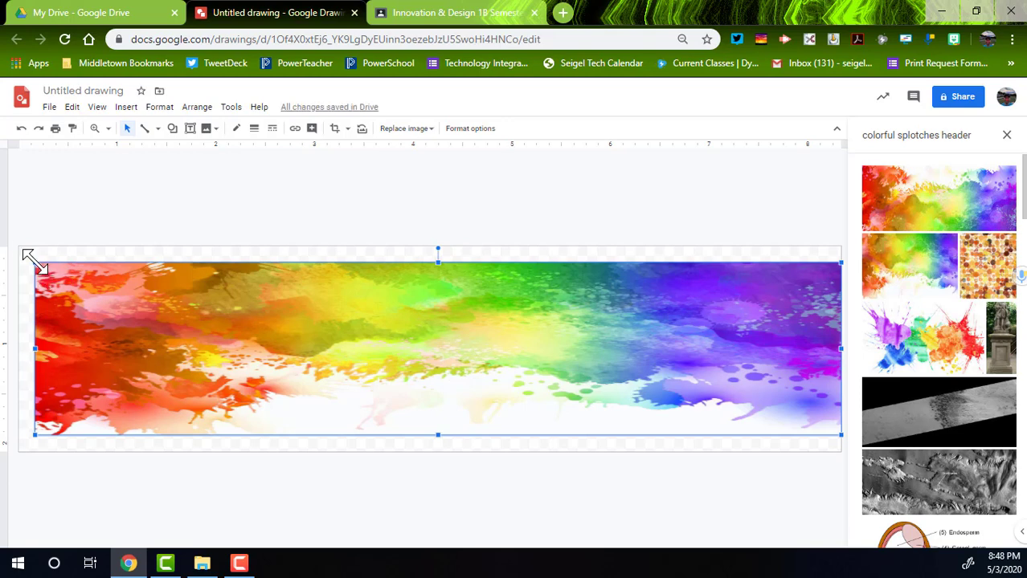
pyautogui.moveTo(35, 262); pyautogui.dragTo(9, 245)
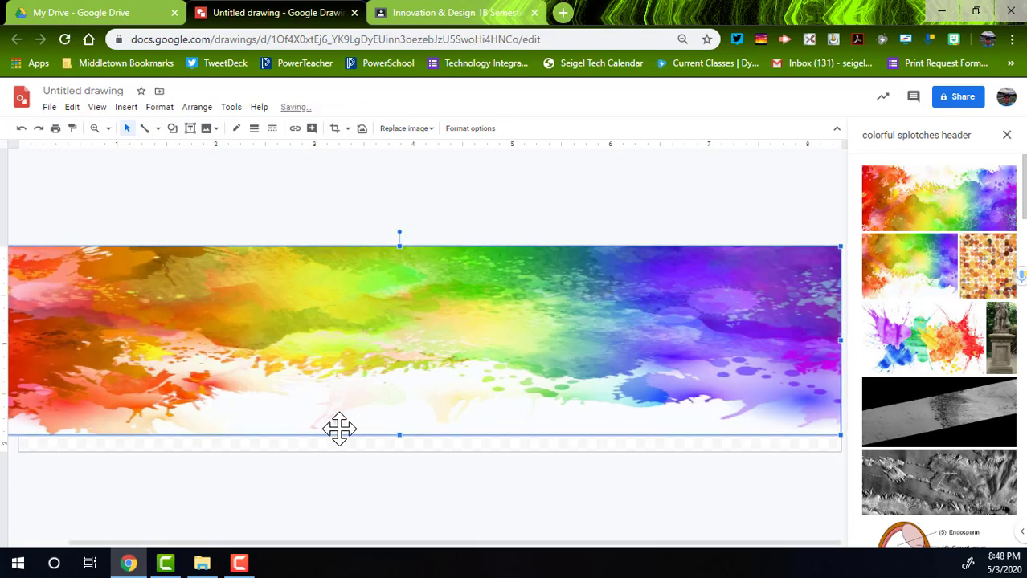
pyautogui.moveTo(399, 434); pyautogui.dragTo(404, 452)
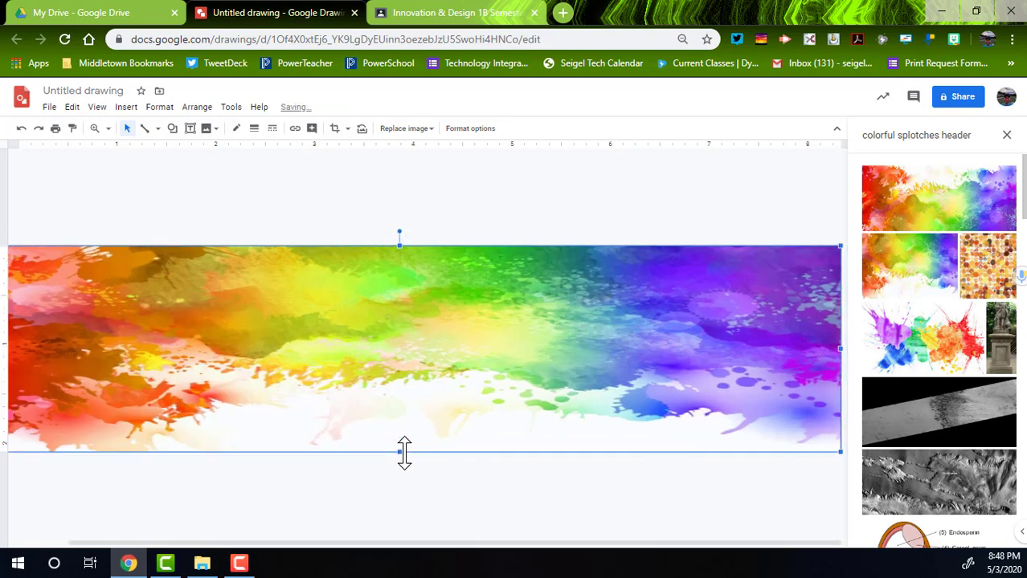
pyautogui.moveTo(506, 382); pyautogui.dragTo(525, 383)
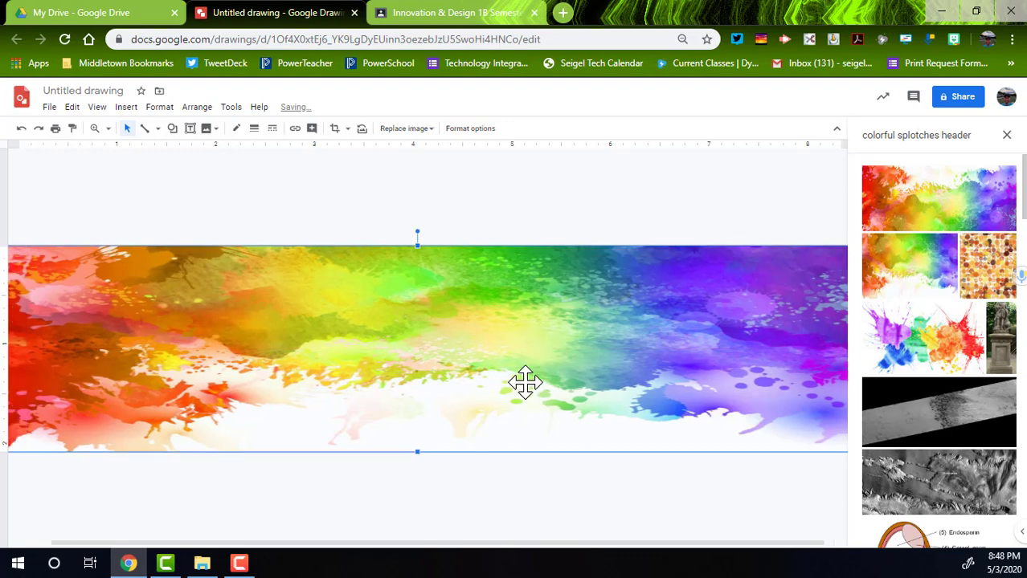
pyautogui.click(1007, 135)
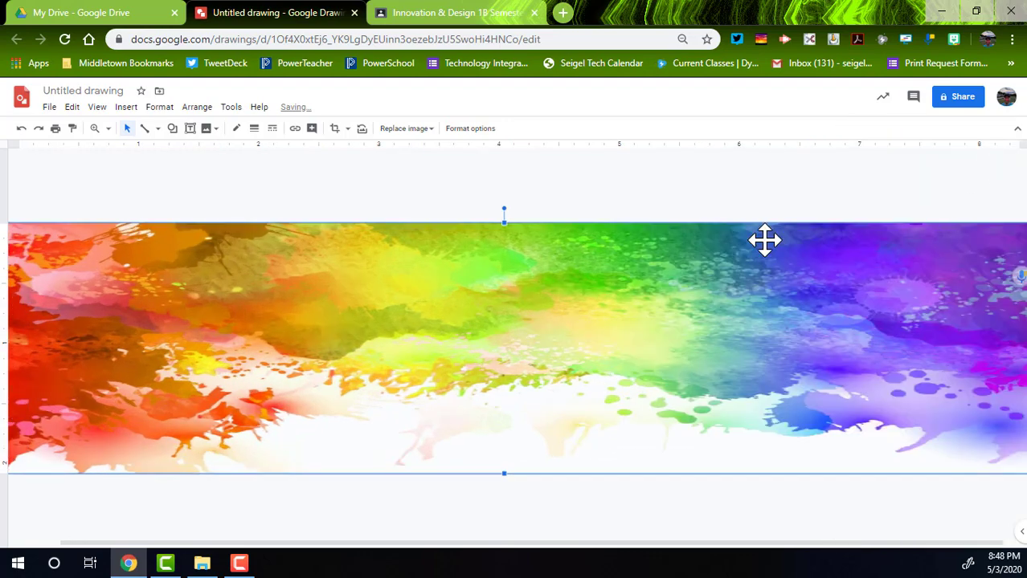
pyautogui.moveTo(621, 366); pyautogui.dragTo(632, 370)
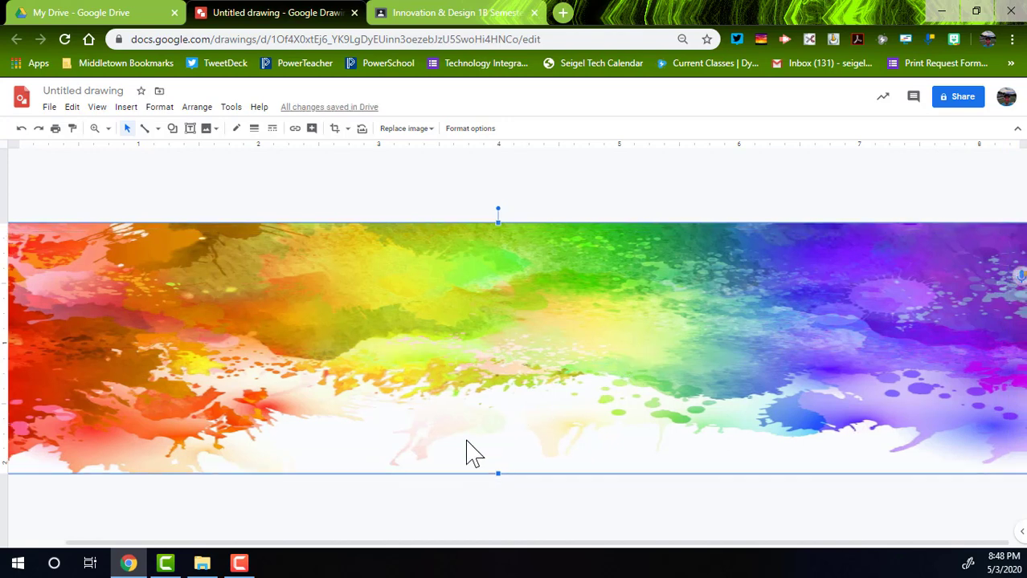
pyautogui.click(404, 514)
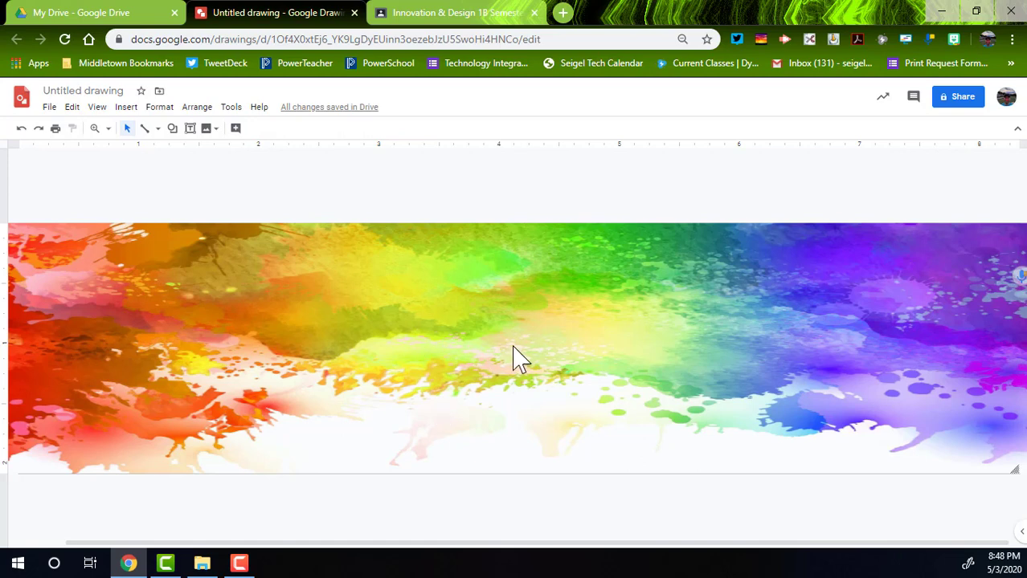
pyautogui.click(124, 107)
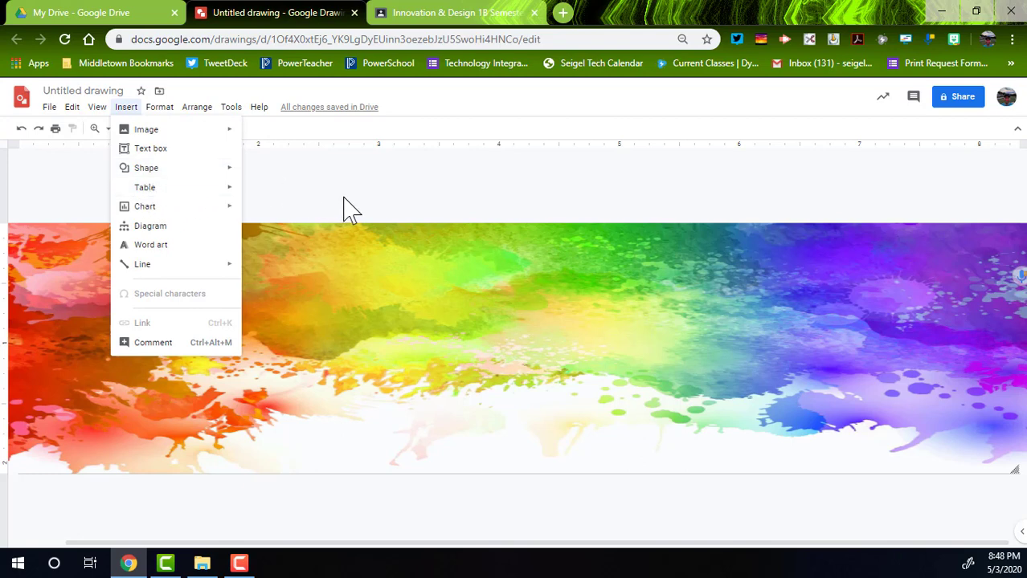
pyautogui.click(311, 193)
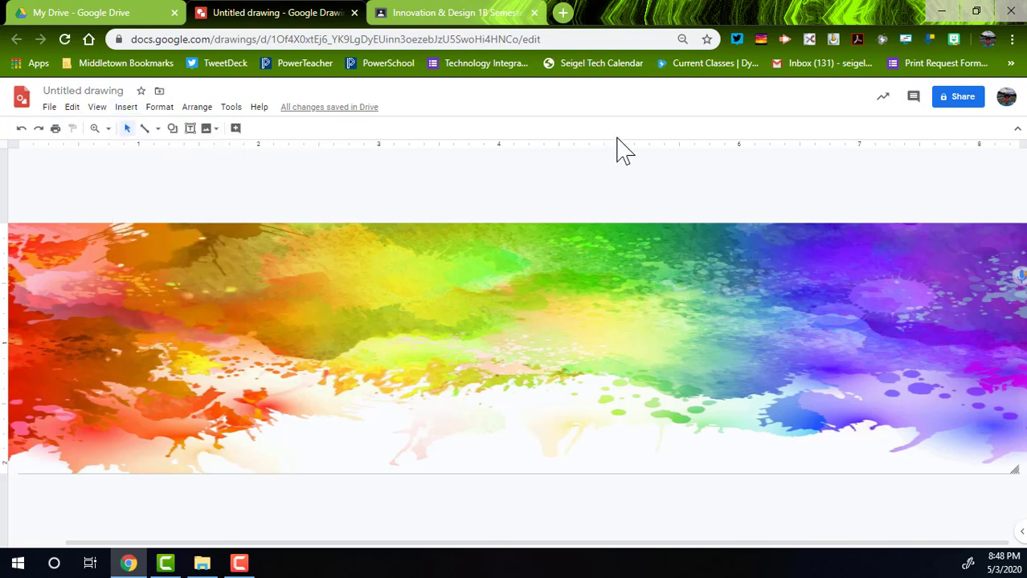
# Search Bitmoji for "team awesome" and place the Team Awesome flag sticker on the banner.
pyautogui.click(953, 39)
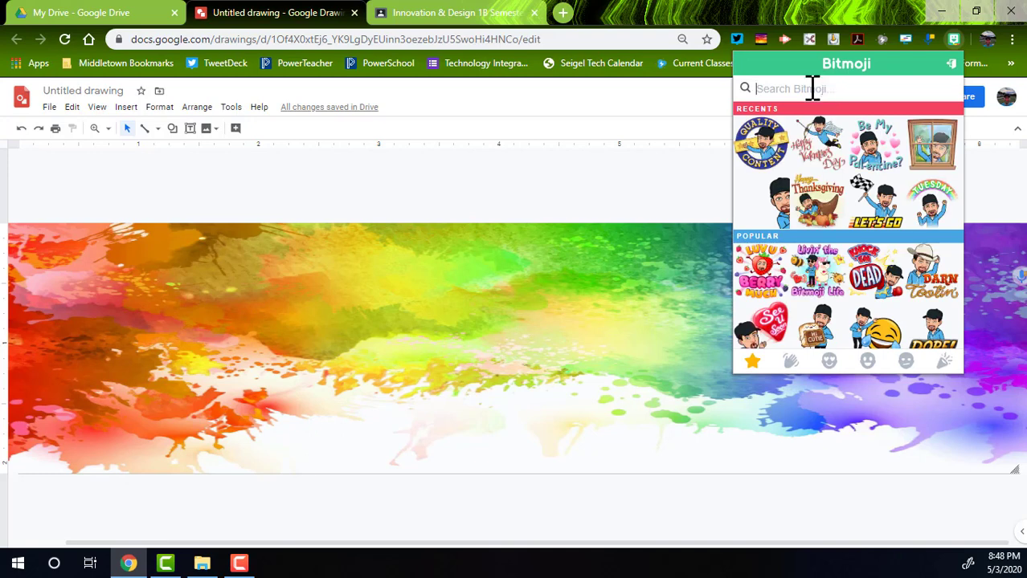
pyautogui.write('team awesome')
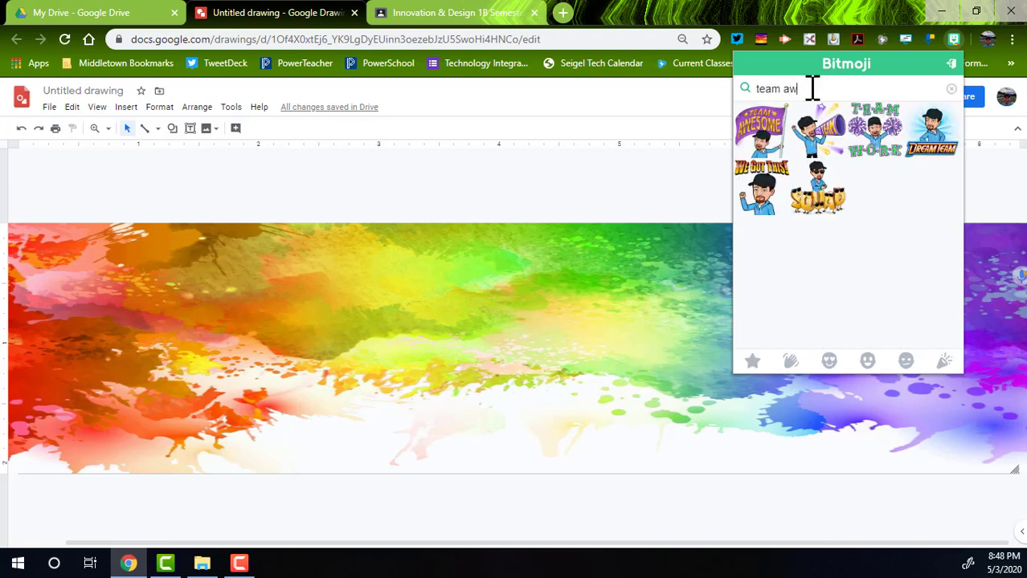
pyautogui.click(764, 136)
pyautogui.moveTo(764, 137); pyautogui.dragTo(411, 313)
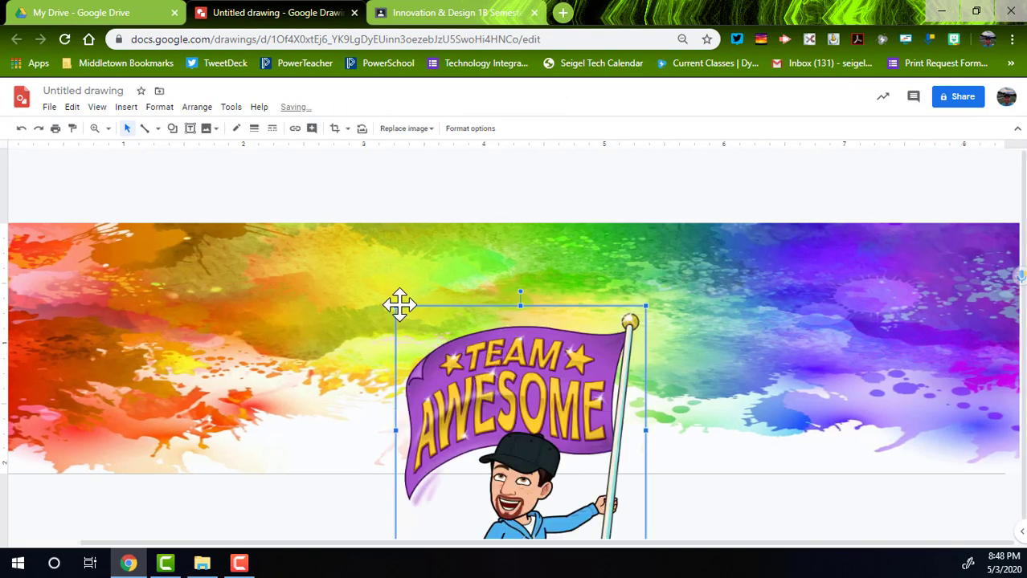
# Shrink the Team Awesome sticker, move it onto the banner's right half, and compare the placement with the existing Google Classroom header.
pyautogui.moveTo(396, 306); pyautogui.dragTo(527, 408)
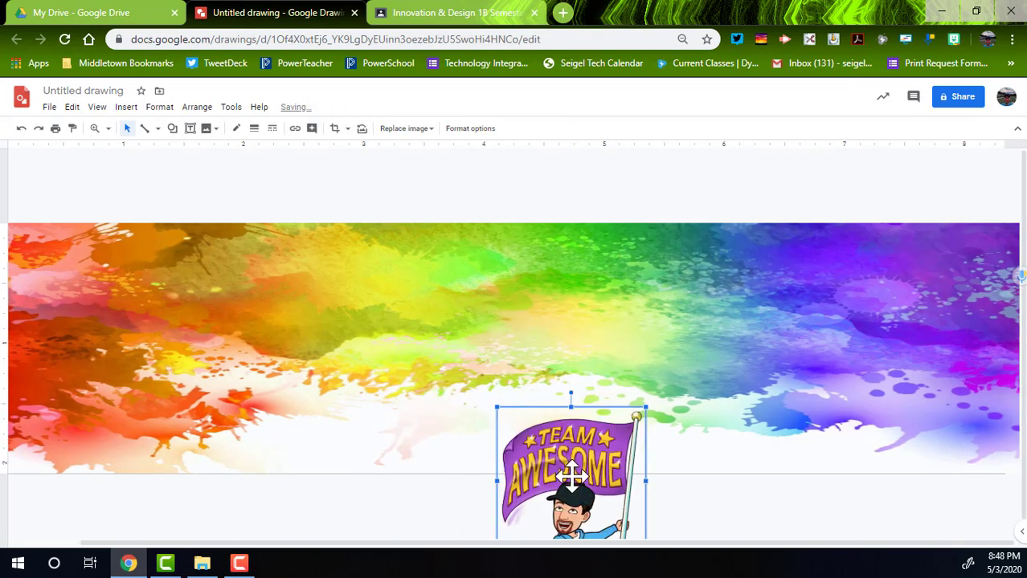
pyautogui.moveTo(571, 475); pyautogui.dragTo(763, 336)
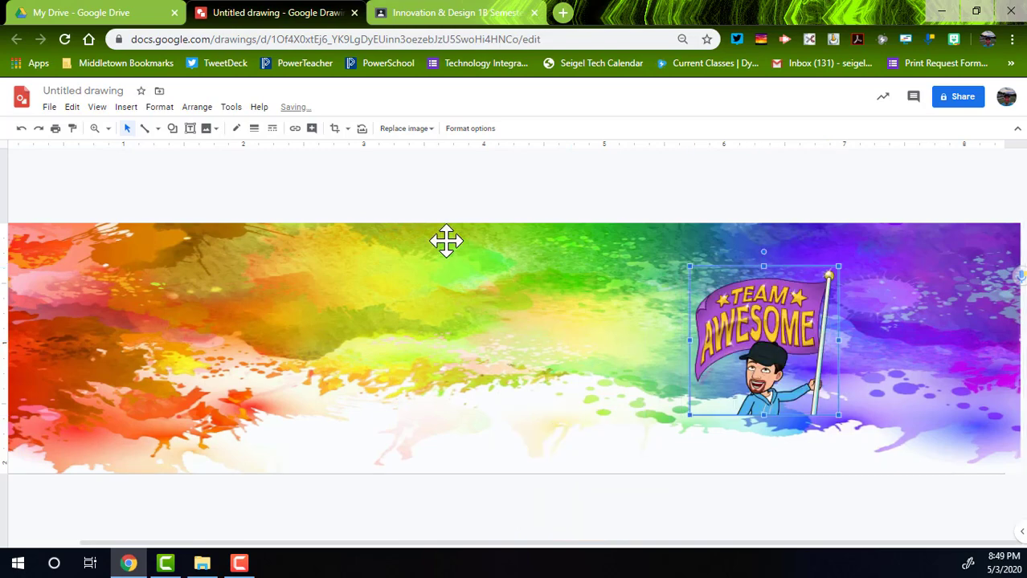
pyautogui.click(434, 13)
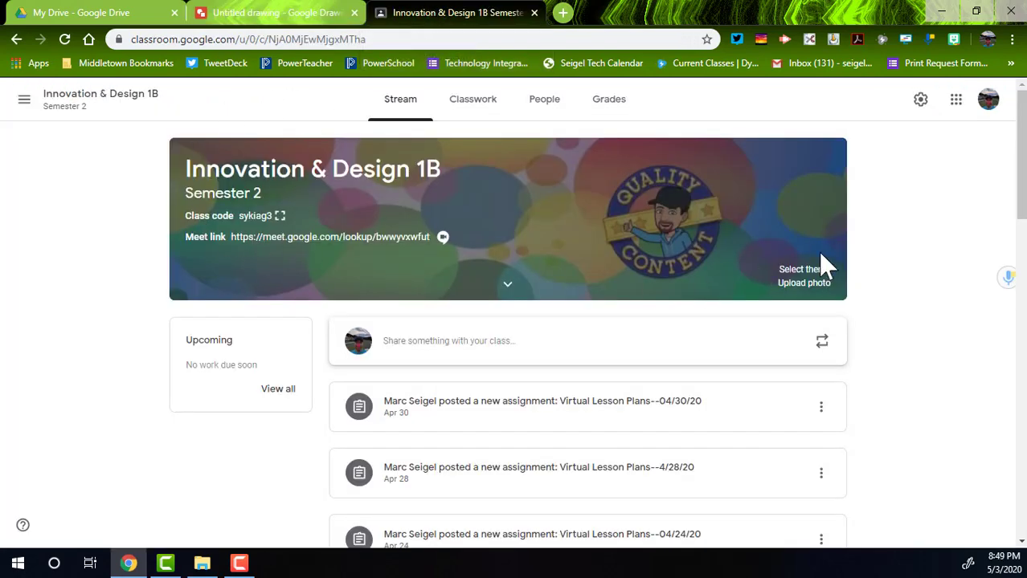
pyautogui.click(299, 13)
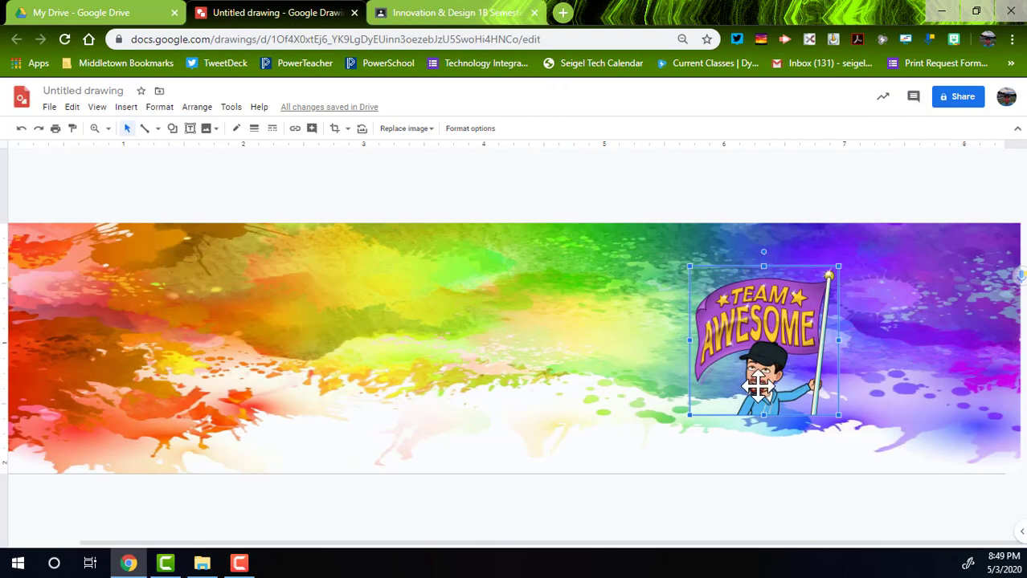
# Move the Team Awesome sticker to the middle of the banner and enlarge it to nearly the banner's full height.
pyautogui.moveTo(757, 387); pyautogui.dragTo(492, 386)
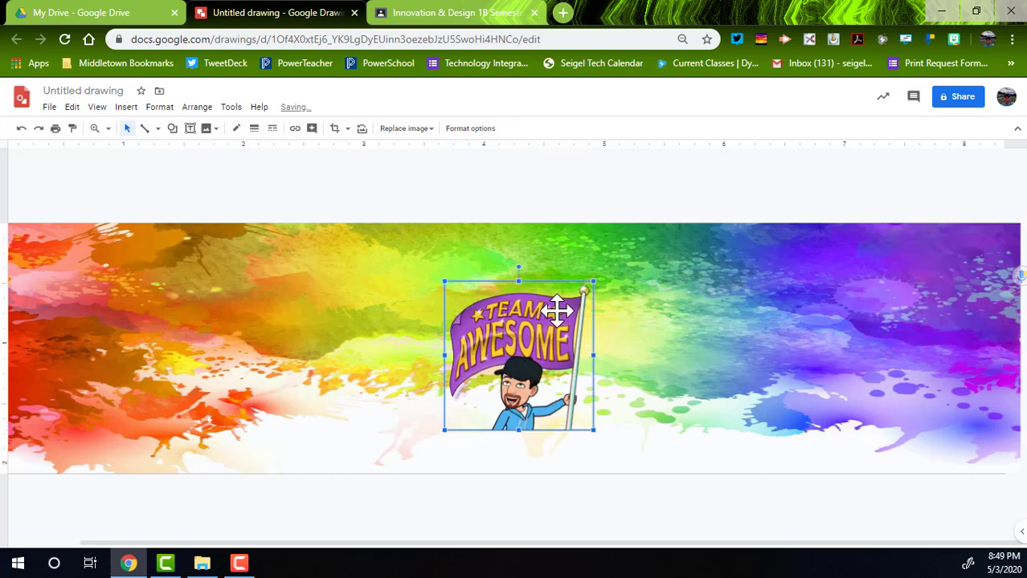
pyautogui.moveTo(595, 281); pyautogui.dragTo(628, 247)
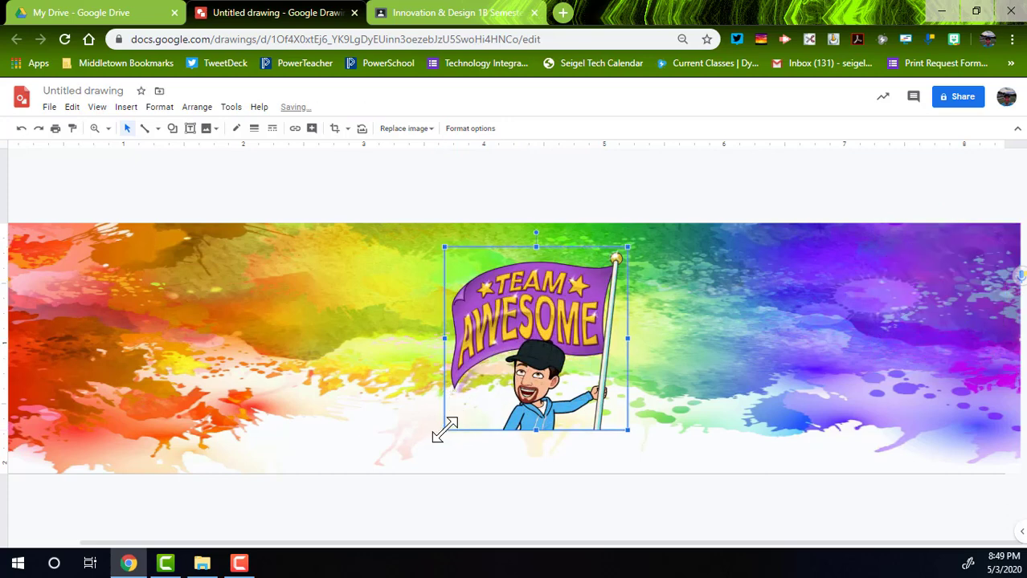
pyautogui.moveTo(443, 433); pyautogui.dragTo(426, 450)
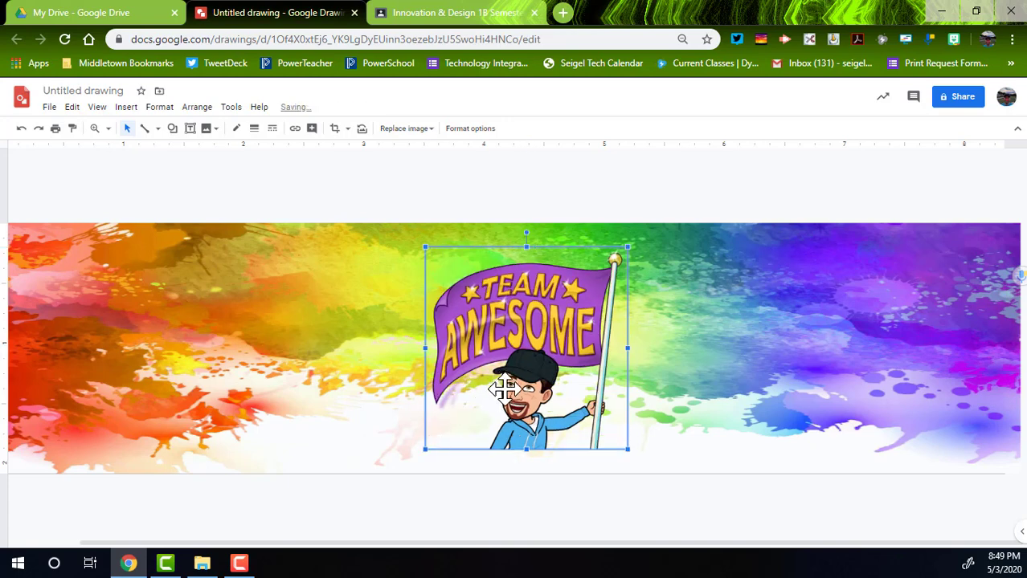
pyautogui.moveTo(498, 389); pyautogui.dragTo(476, 389)
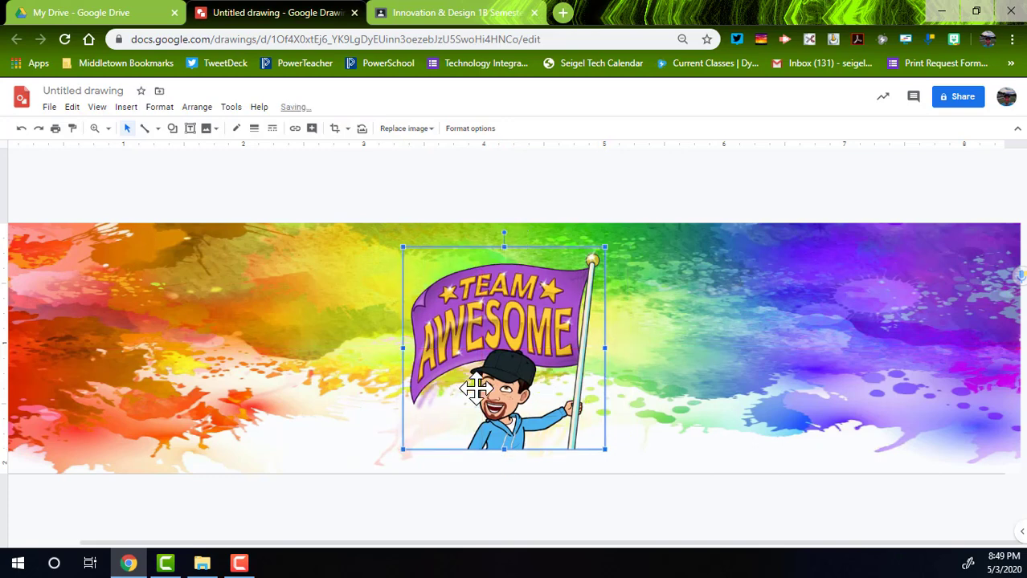
# Rename the drawing as "I&D header 2" and deselect the sticker.
pyautogui.click(70, 91)
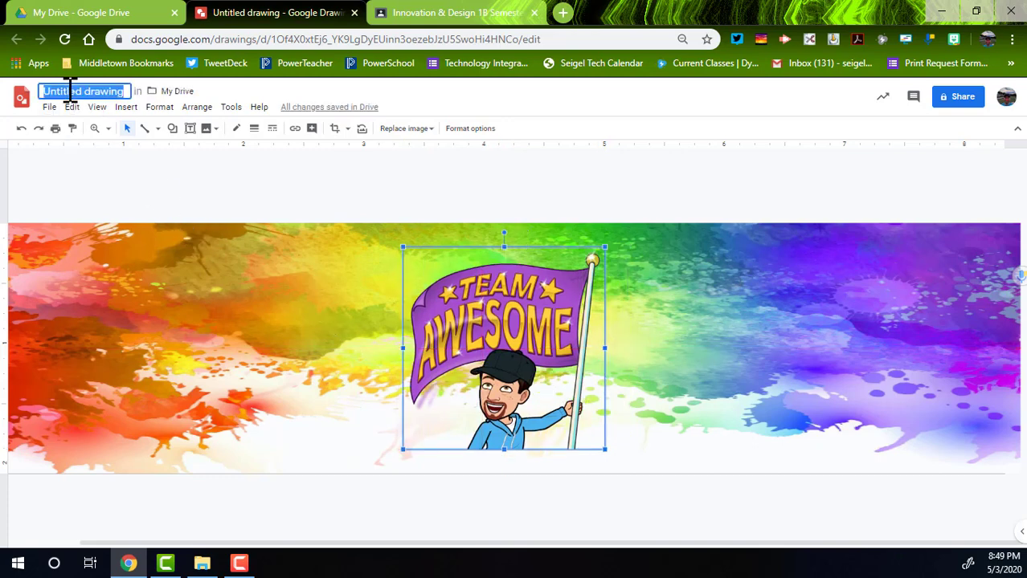
pyautogui.press('BackSpace')
pyautogui.write('I&D')
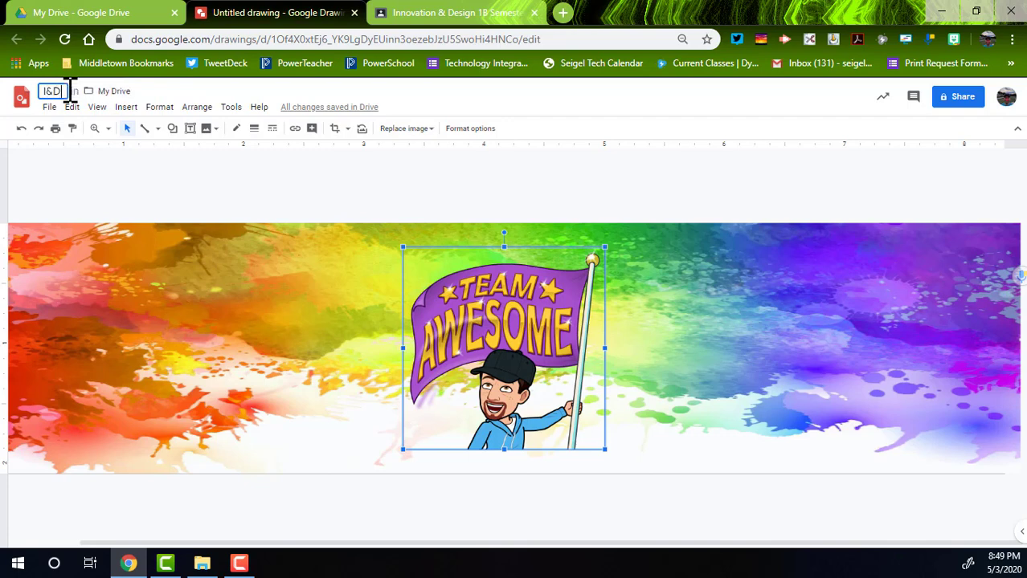
pyautogui.write(' head')
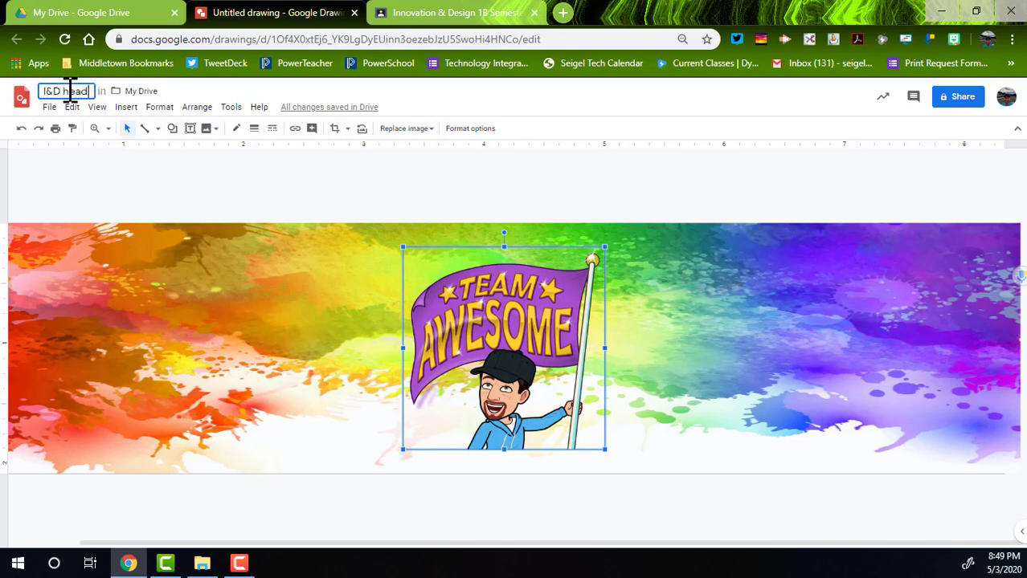
pyautogui.write('er 2')
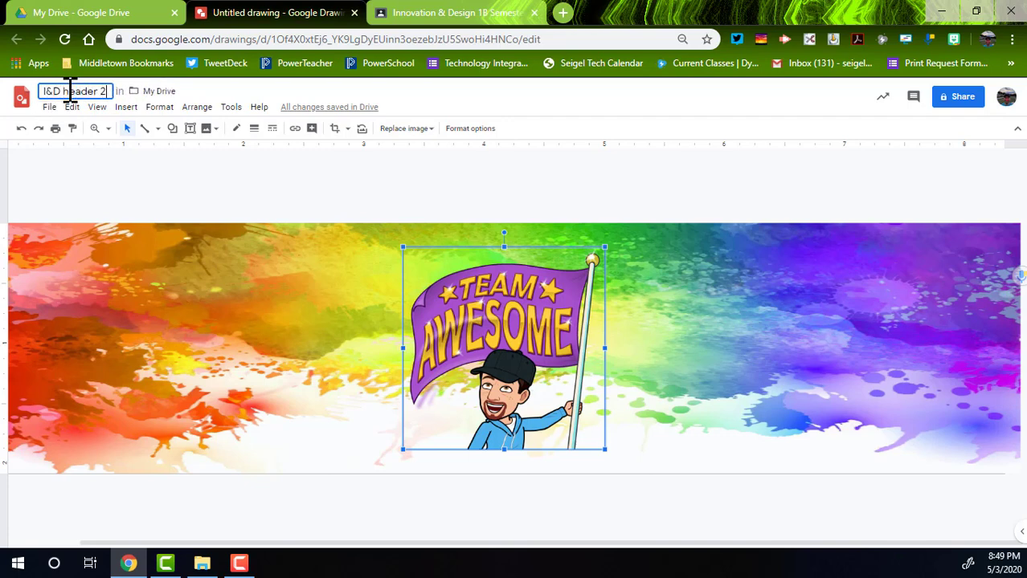
pyautogui.press('Return')
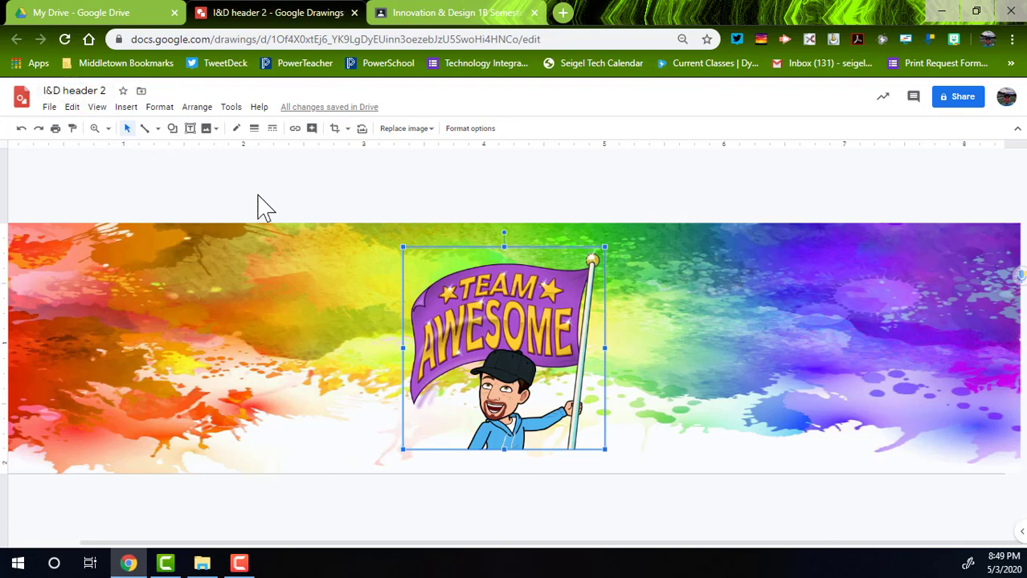
pyautogui.click(607, 207)
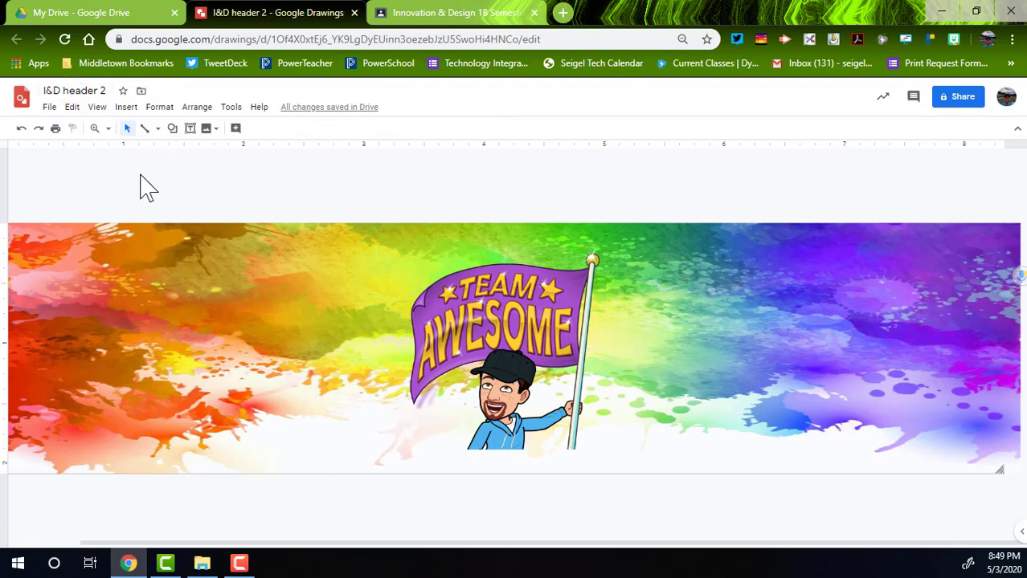
# Download the finished banner drawing as a JPEG image.
pyautogui.click(49, 107)
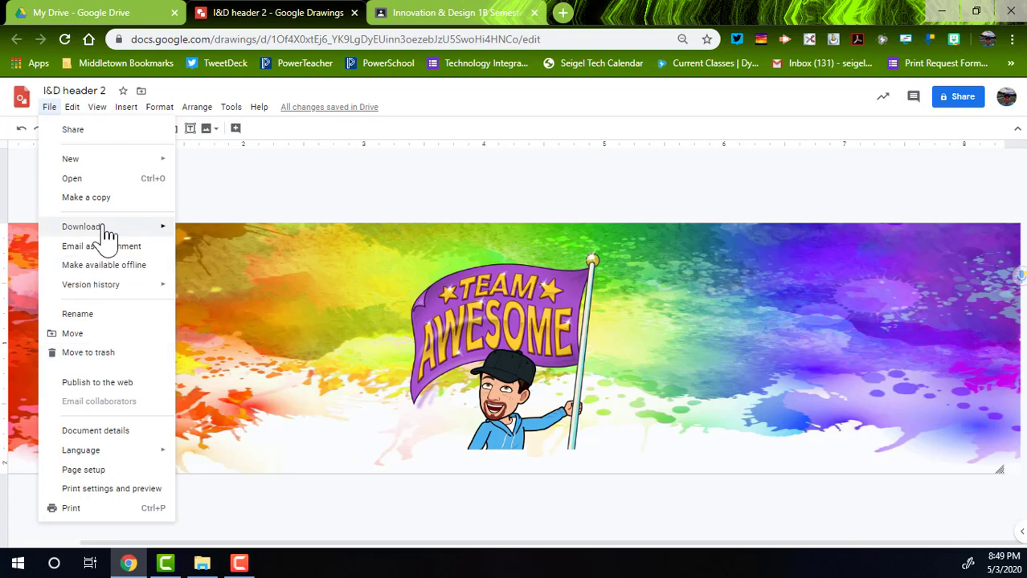
pyautogui.moveTo(102, 229)
pyautogui.click(247, 251)
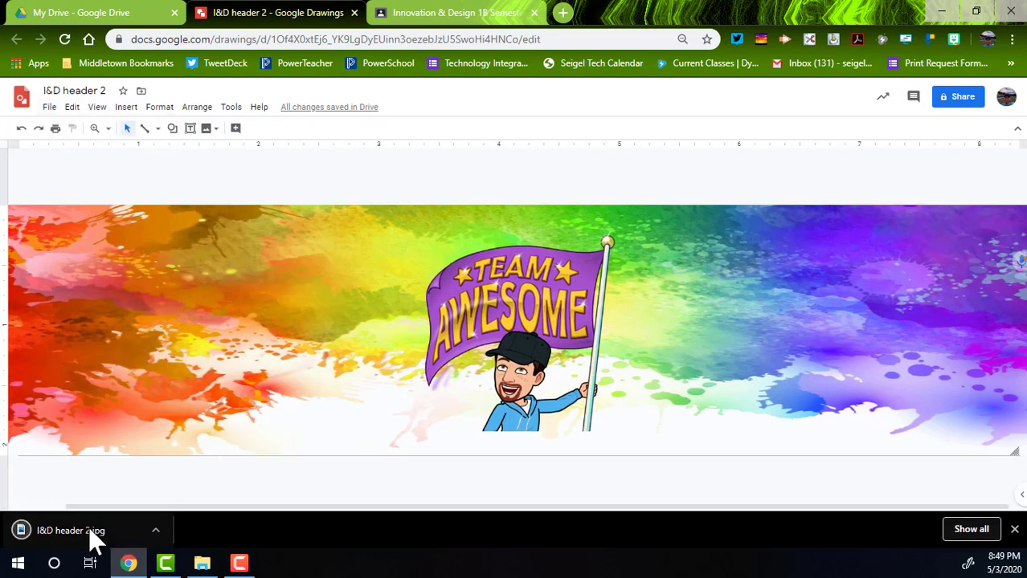
# Switch to Google Classroom and open the Semester 2 class Innovation & Design 1A.
pyautogui.click(413, 12)
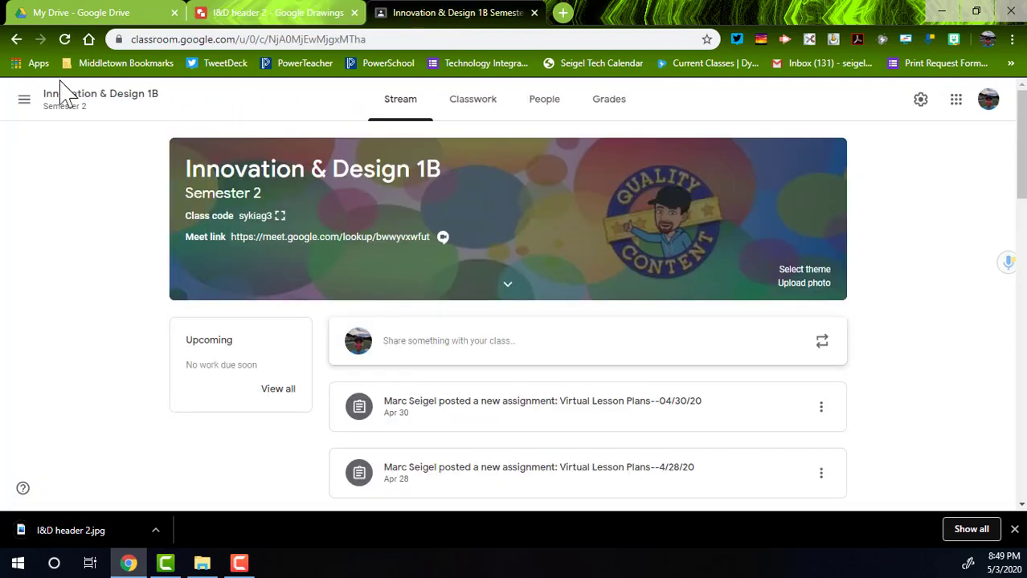
pyautogui.click(24, 103)
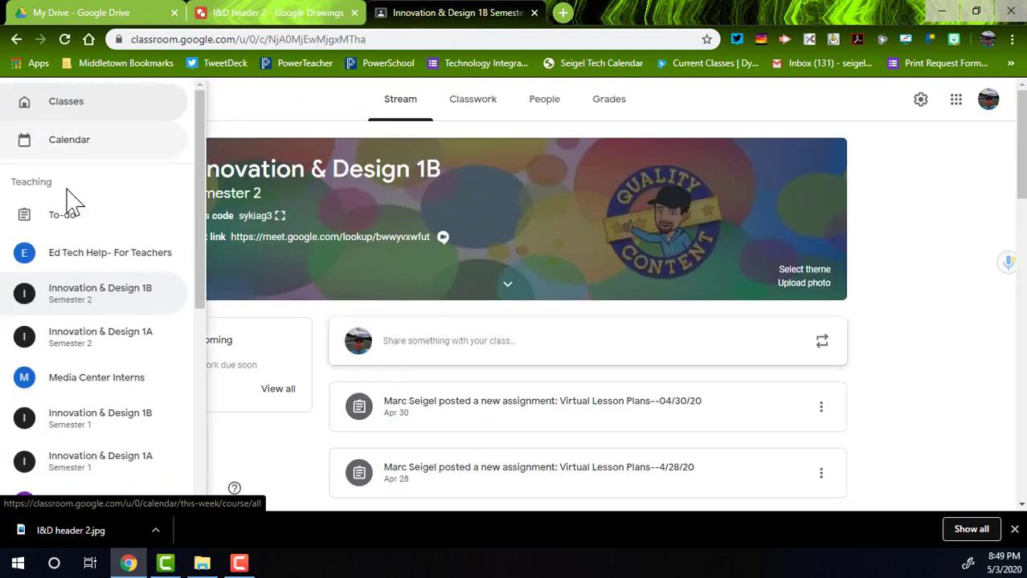
pyautogui.click(115, 345)
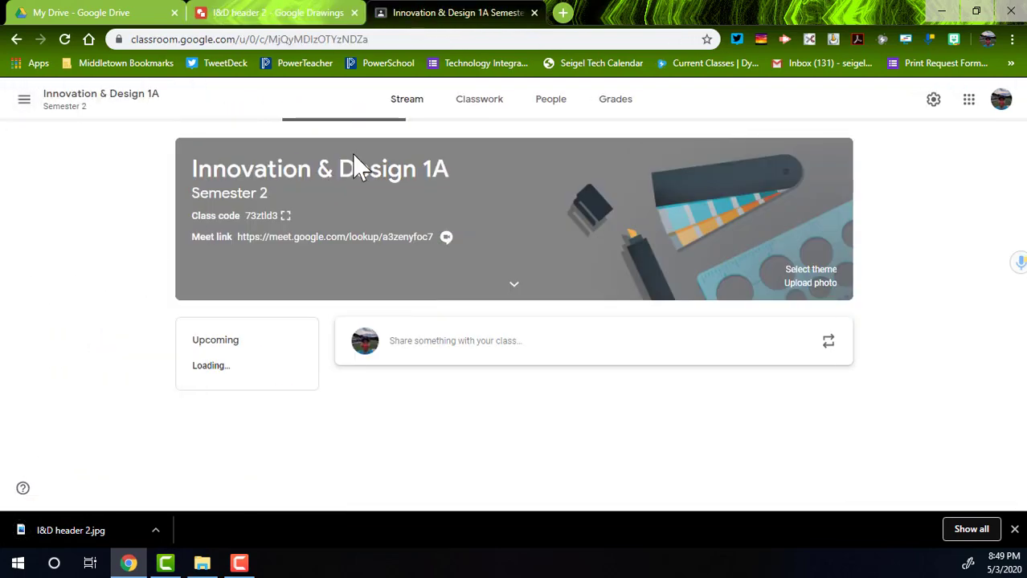
# Upload the downloaded I&D header 2.jpg as the header photo of the Innovation & Design 1A class.
pyautogui.click(806, 283)
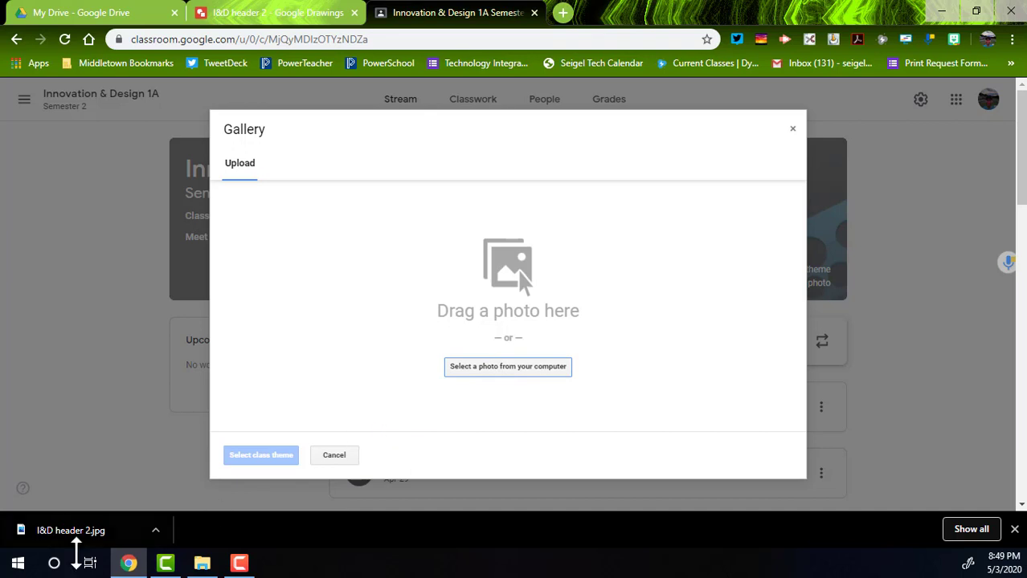
pyautogui.moveTo(57, 536); pyautogui.dragTo(480, 295)
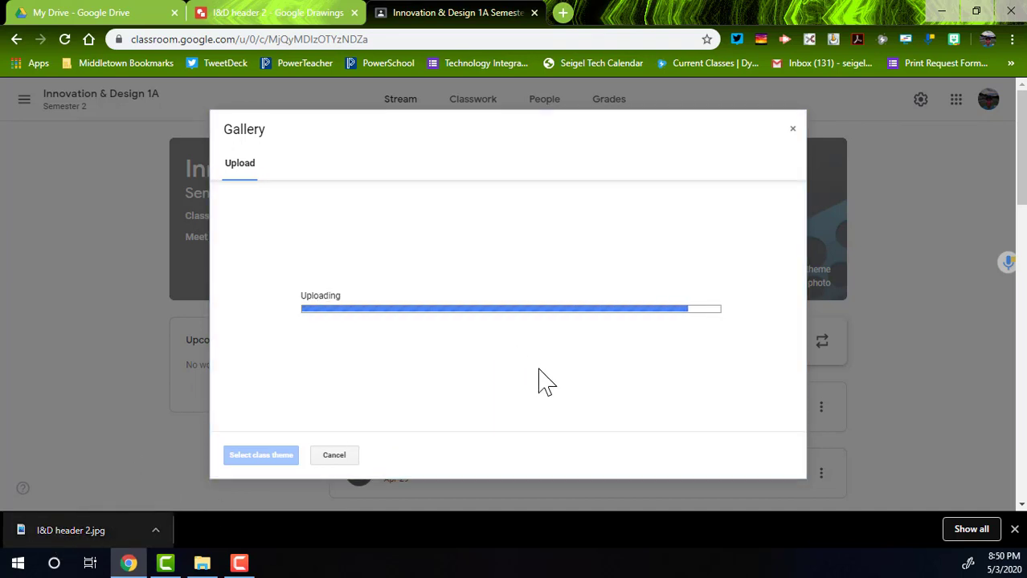